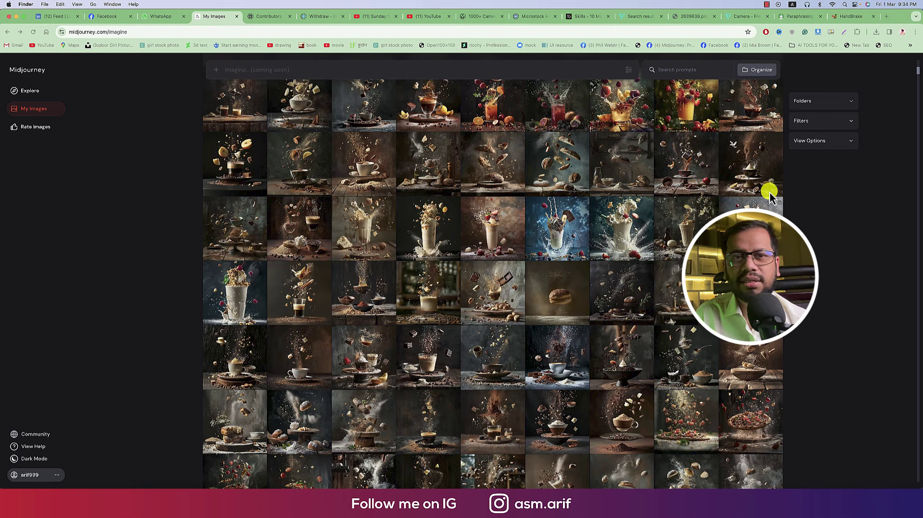
Step: Find the flying pizza image with strawberries in the Midjourney gallery, open it and copy its prompt text
{"action": "scroll", "coordinate": [770, 198], "scroll_direction": "down", "scroll_amount": 5}
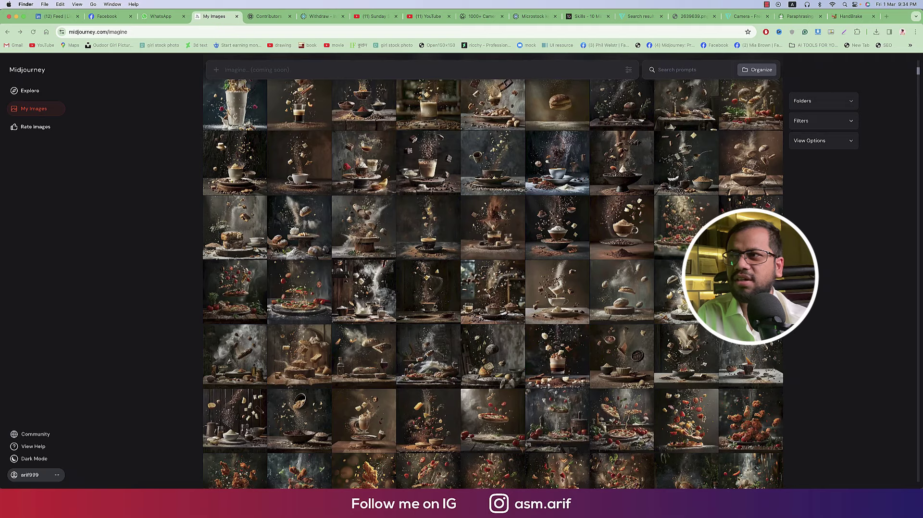
{"action": "scroll", "coordinate": [493, 283], "scroll_direction": "down", "scroll_amount": 10}
{"action": "scroll", "coordinate": [493, 283], "scroll_direction": "up", "scroll_amount": 5}
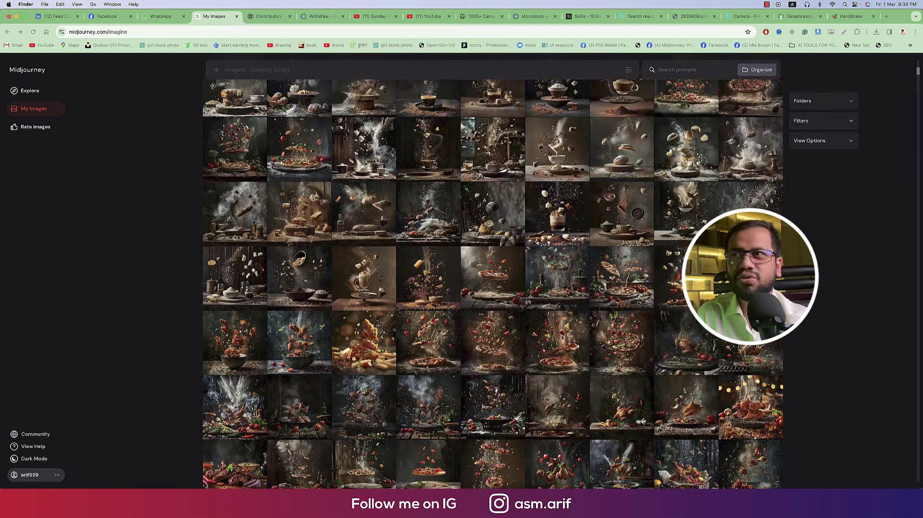
{"action": "scroll", "coordinate": [493, 284], "scroll_direction": "up", "scroll_amount": 2}
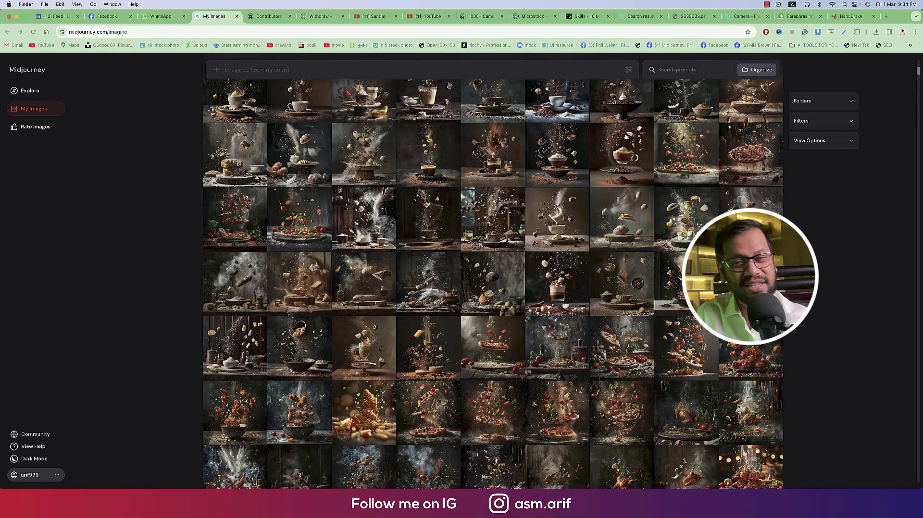
{"action": "left_click", "coordinate": [755, 162]}
{"action": "left_click", "coordinate": [758, 154]}
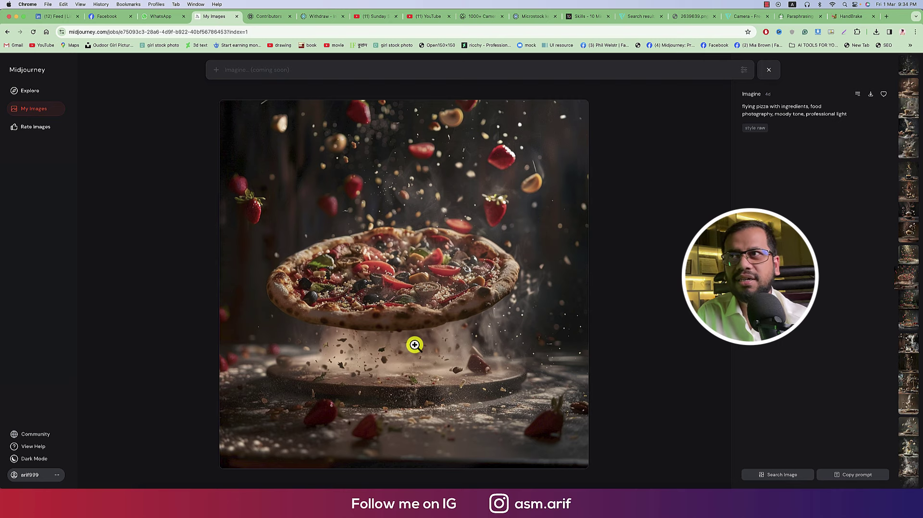
{"action": "left_click_drag", "start_coordinate": [744, 109], "coordinate": [855, 119]}
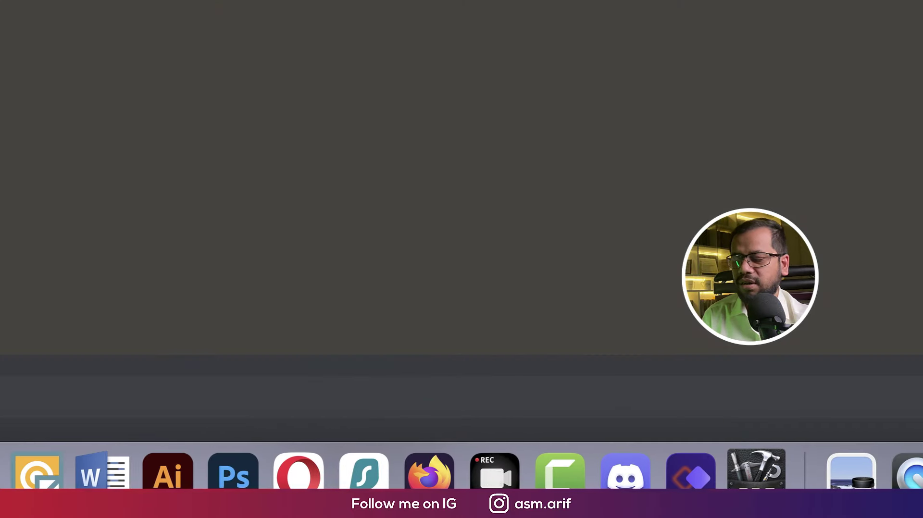
Step: In Discord, run /imagine with "flying pizza with ingredients, food photography, moody tone, professional light --style raw --fast" and view the image grid enlarged
{"action": "type", "text": "/"}
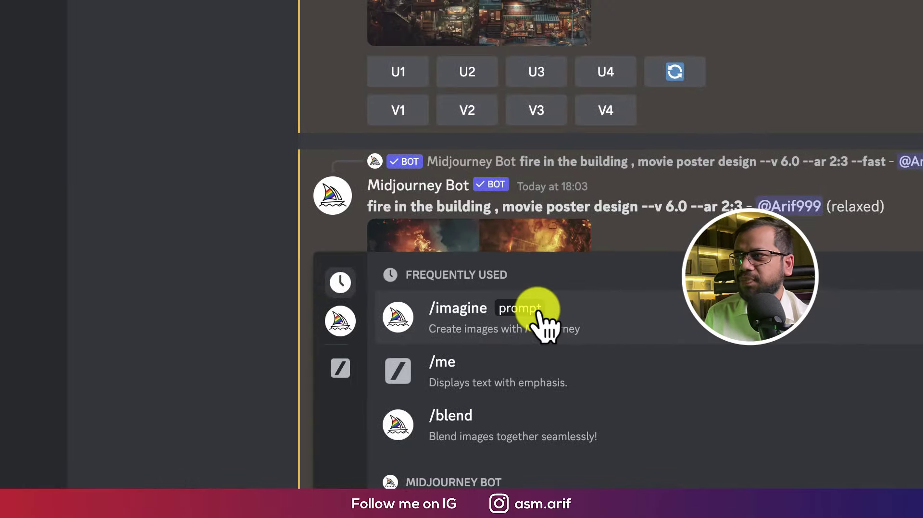
{"action": "left_click", "coordinate": [527, 317]}
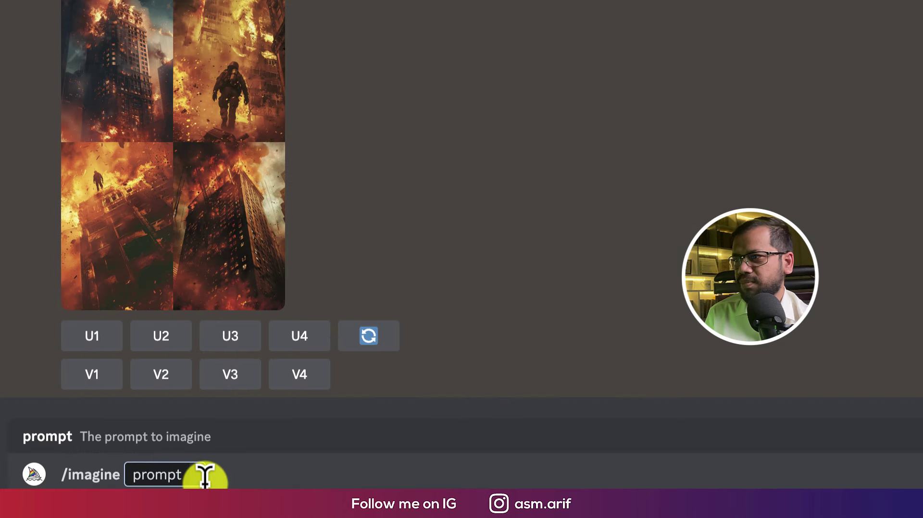
{"action": "type", "text": "flying pizza with ingredients, food photography, moody tone, professional light --style raw"}
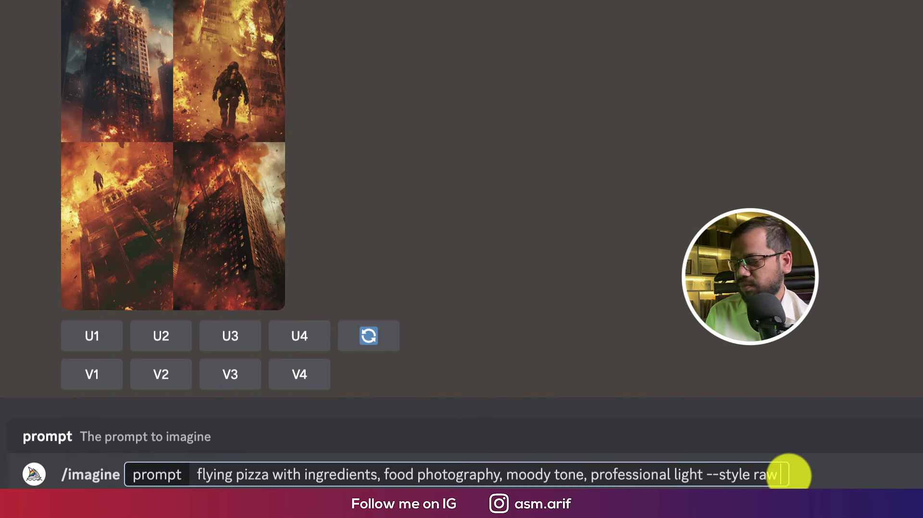
{"action": "type", "text": "-"}
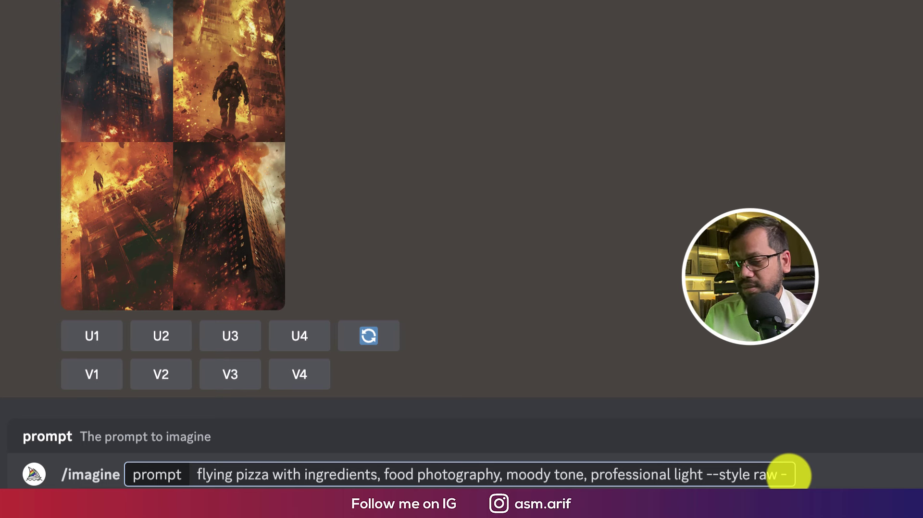
{"action": "type", "text": "-fast"}
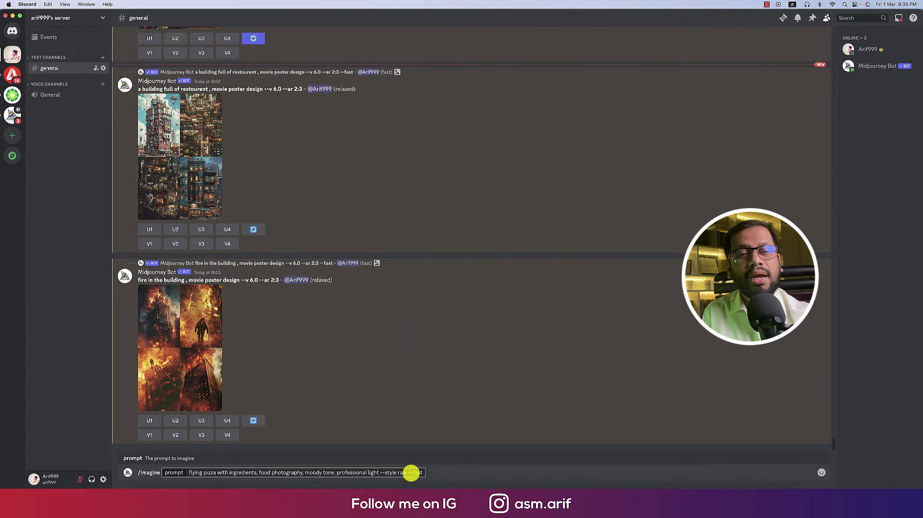
{"action": "key", "text": "Return"}
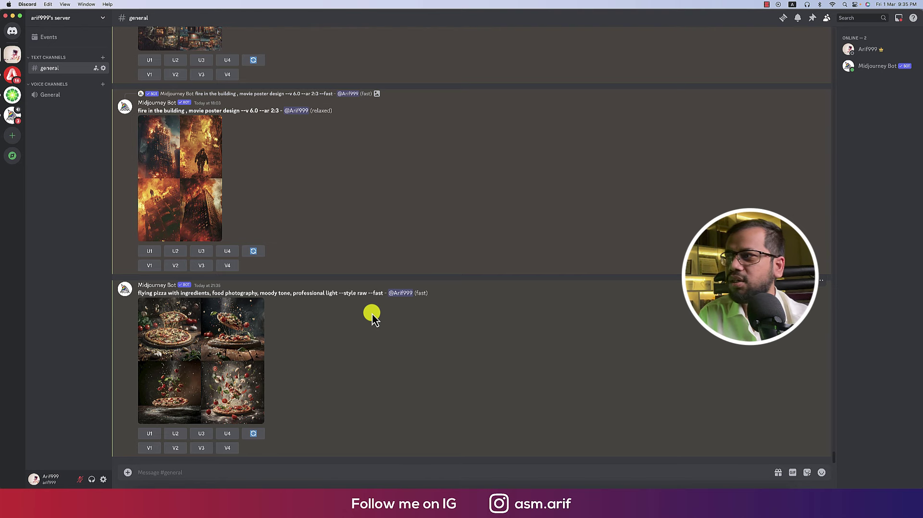
{"action": "left_click", "coordinate": [201, 353]}
{"action": "left_click", "coordinate": [671, 363]}
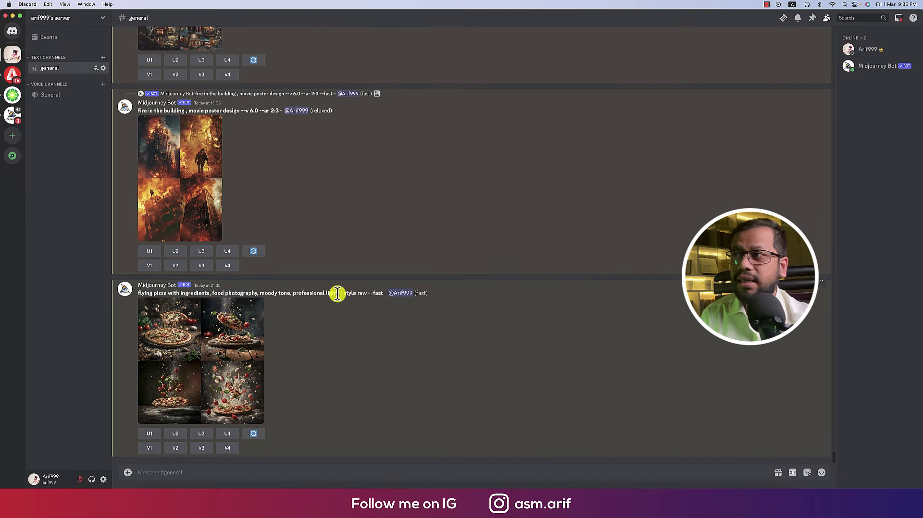
Step: Copy the flying pizza prompt from the result and run it again through /imagine with --v 6.0 added at the end
{"action": "left_click_drag", "start_coordinate": [383, 293], "coordinate": [139, 293]}
{"action": "key", "text": "super+c"}
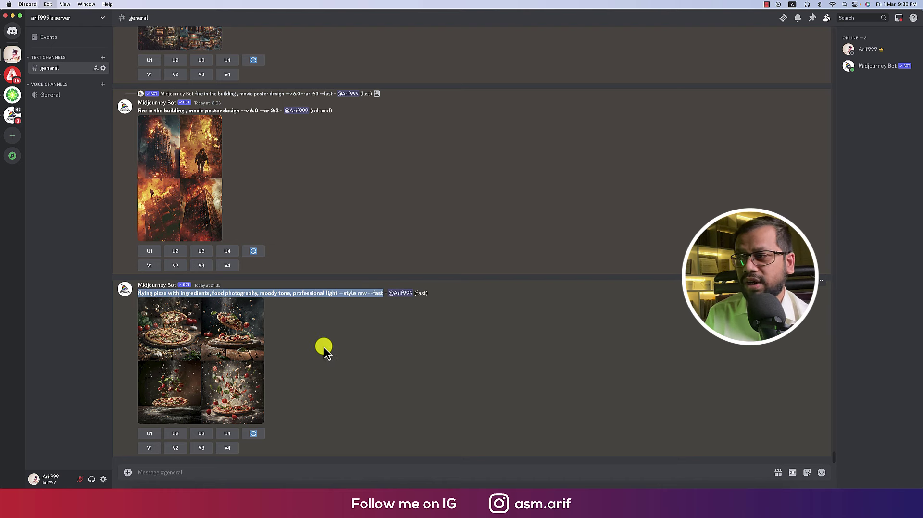
{"action": "left_click", "coordinate": [339, 472]}
{"action": "type", "text": "/"}
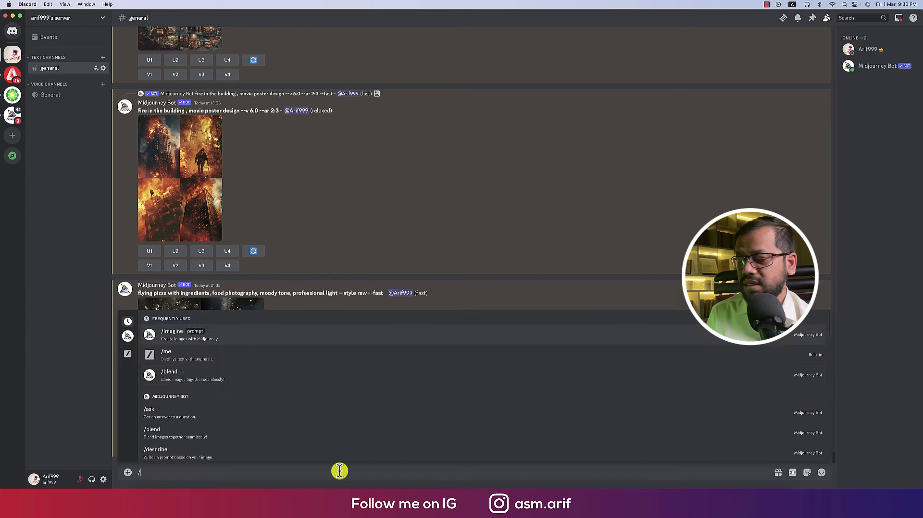
{"action": "left_click", "coordinate": [197, 335]}
{"action": "key", "text": "super+v"}
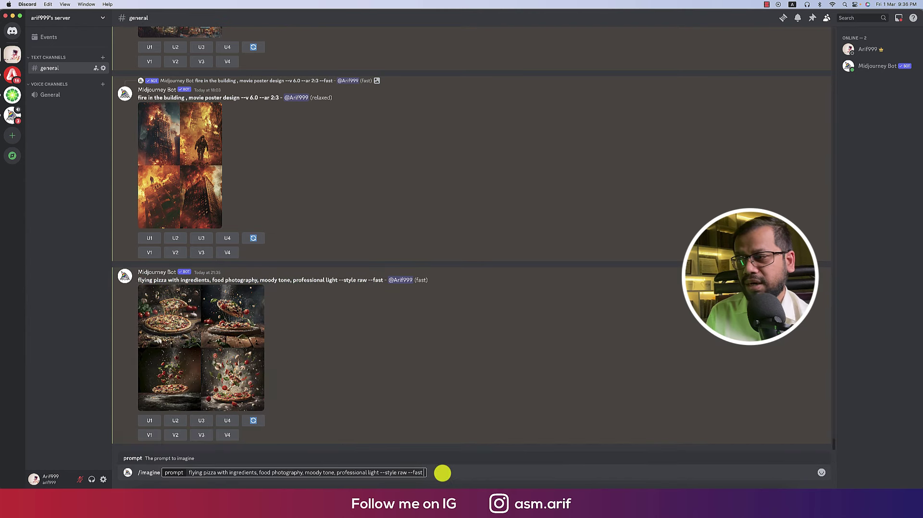
{"action": "type", "text": "-"}
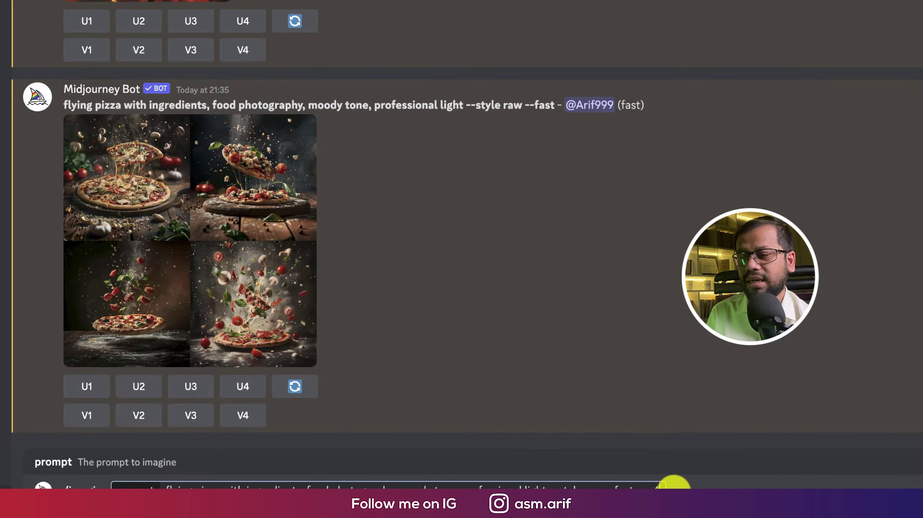
{"action": "key", "text": "Return"}
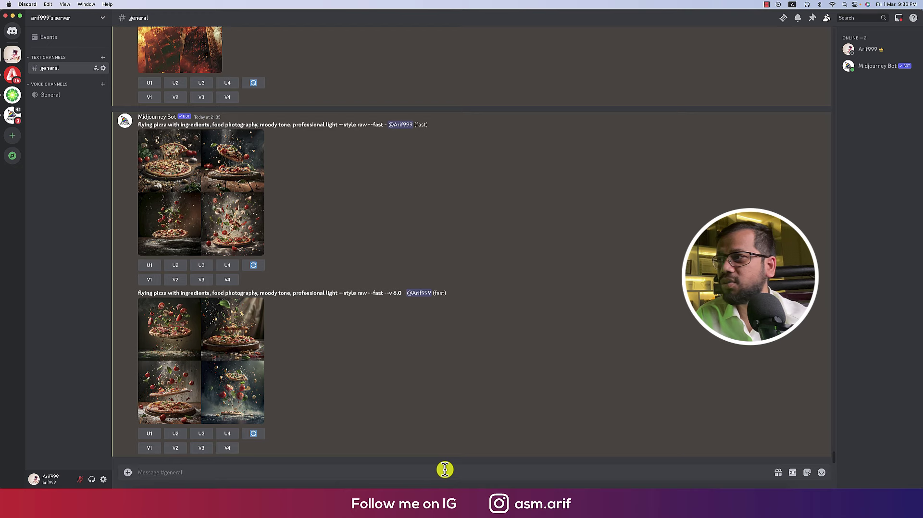
Step: Compare the enlarged flying pizza grid made with --v 6.0 against the grid made without it
{"action": "left_click", "coordinate": [243, 336]}
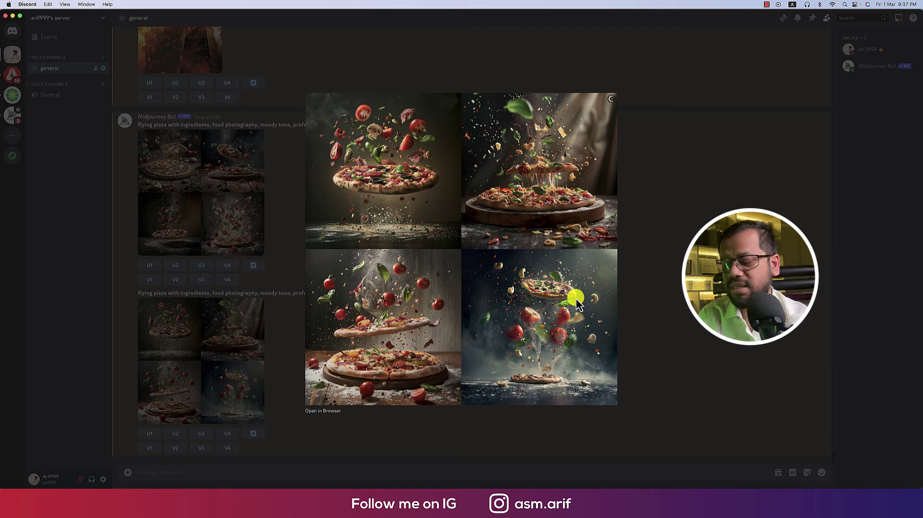
{"action": "left_click", "coordinate": [679, 309]}
{"action": "left_click", "coordinate": [243, 192]}
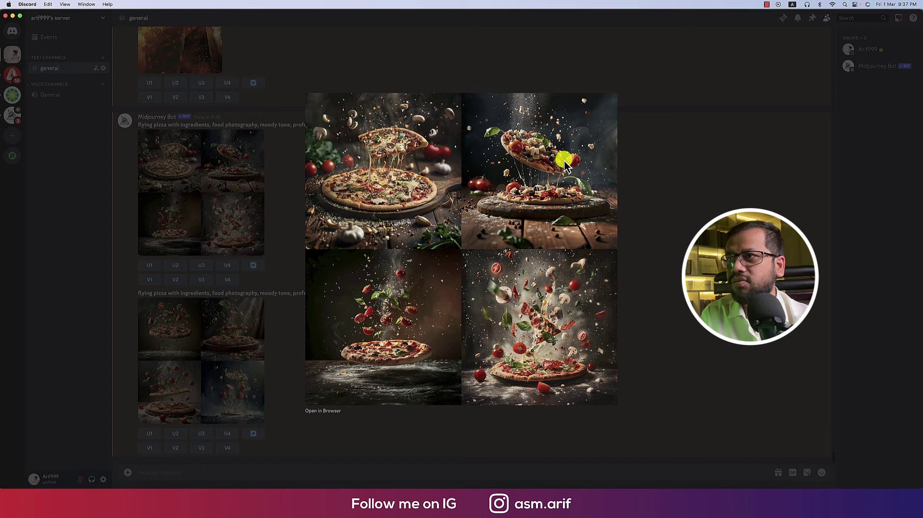
{"action": "left_click", "coordinate": [678, 246]}
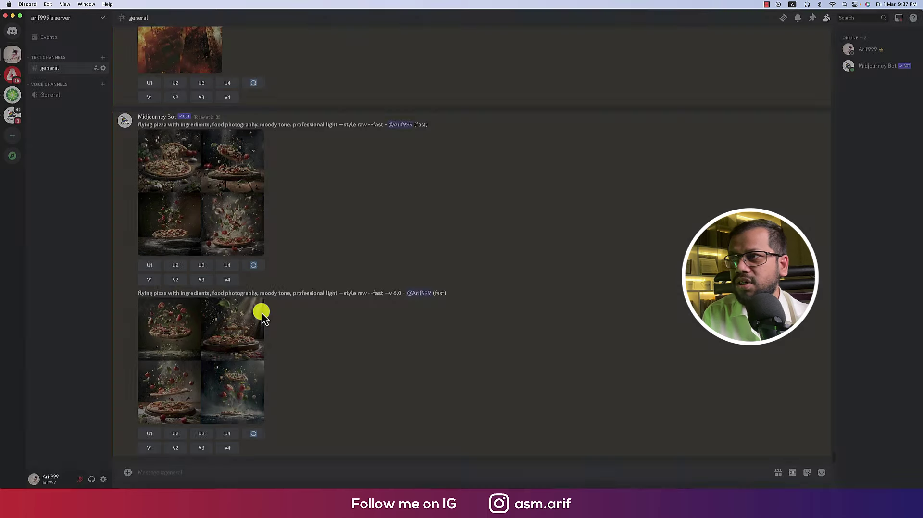
{"action": "left_click", "coordinate": [219, 337]}
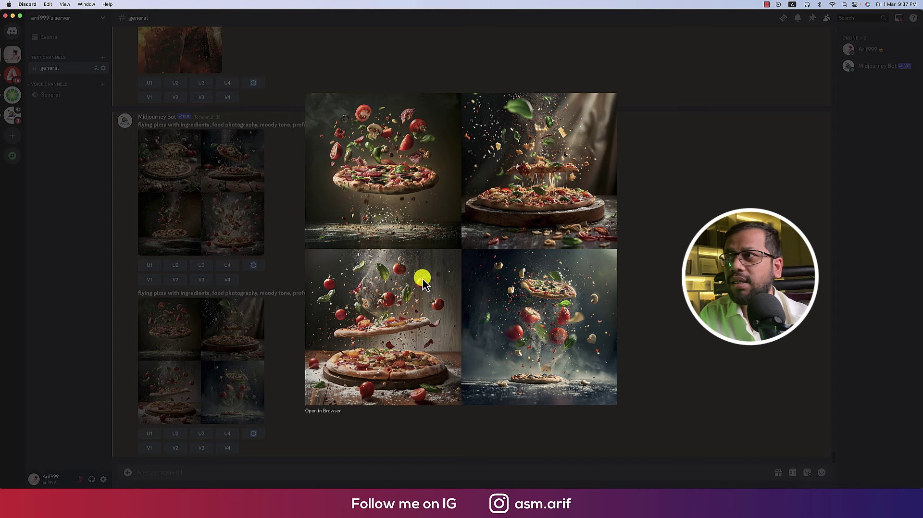
{"action": "left_click", "coordinate": [659, 228]}
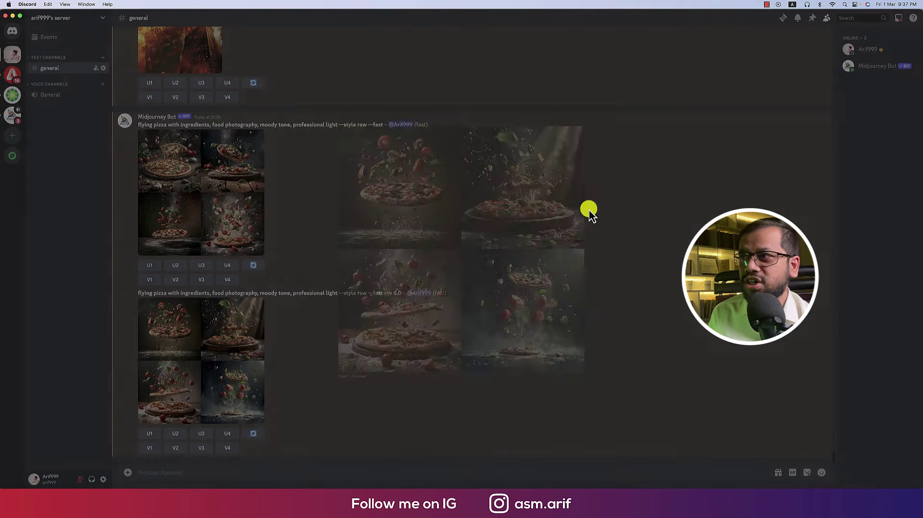
Step: Reuse the --v 6.0 prompt in /imagine with "pizza" replaced by "indian food", generate the images and view the grid enlarged
{"action": "left_click_drag", "start_coordinate": [402, 292], "coordinate": [137, 293]}
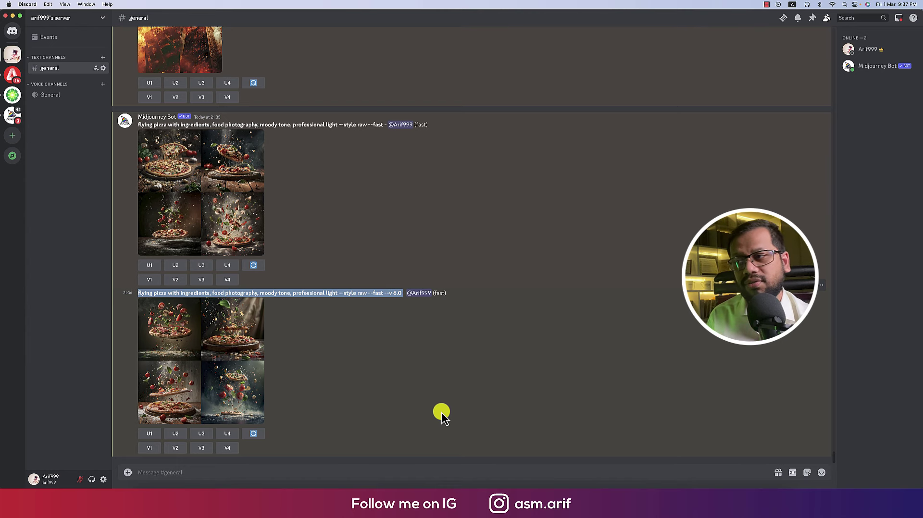
{"action": "left_click", "coordinate": [452, 472]}
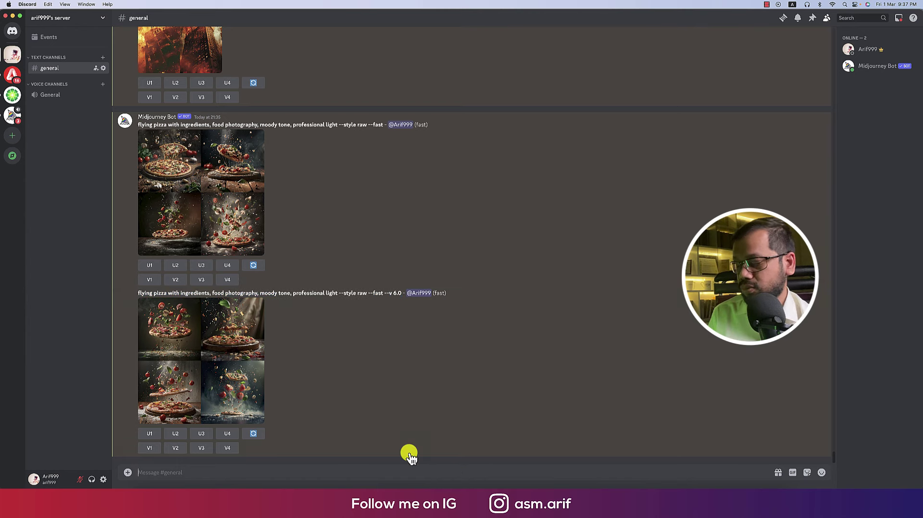
{"action": "type", "text": "/"}
{"action": "left_click", "coordinate": [491, 332]}
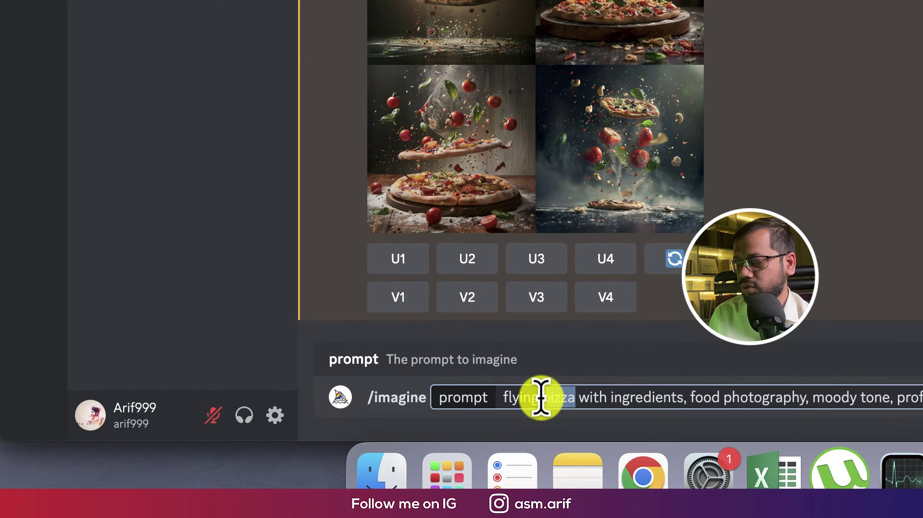
{"action": "double_click", "coordinate": [558, 397]}
{"action": "key", "text": "BackSpace"}
{"action": "type", "text": "india"}
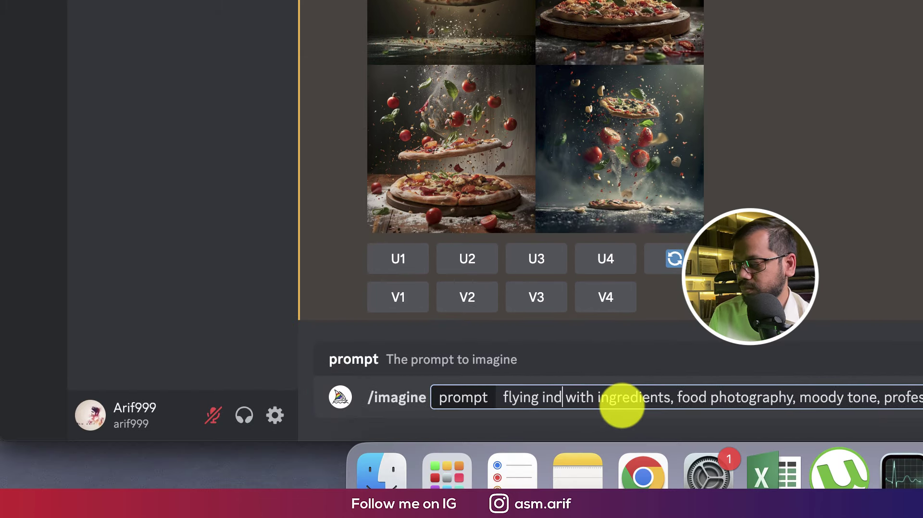
{"action": "type", "text": "n food"}
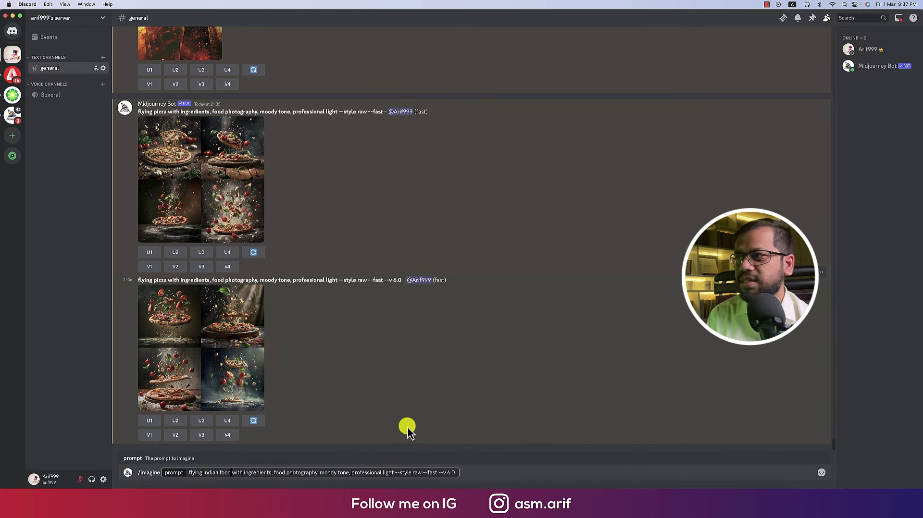
{"action": "key", "text": "Return"}
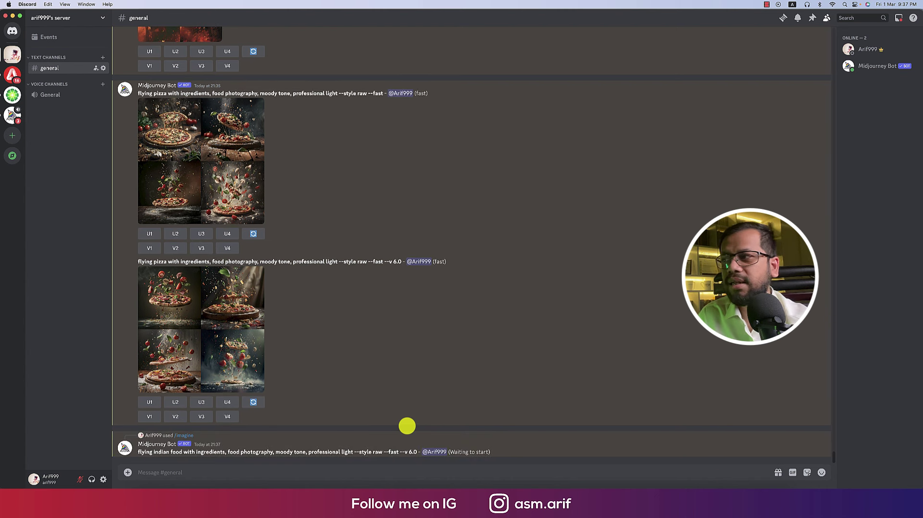
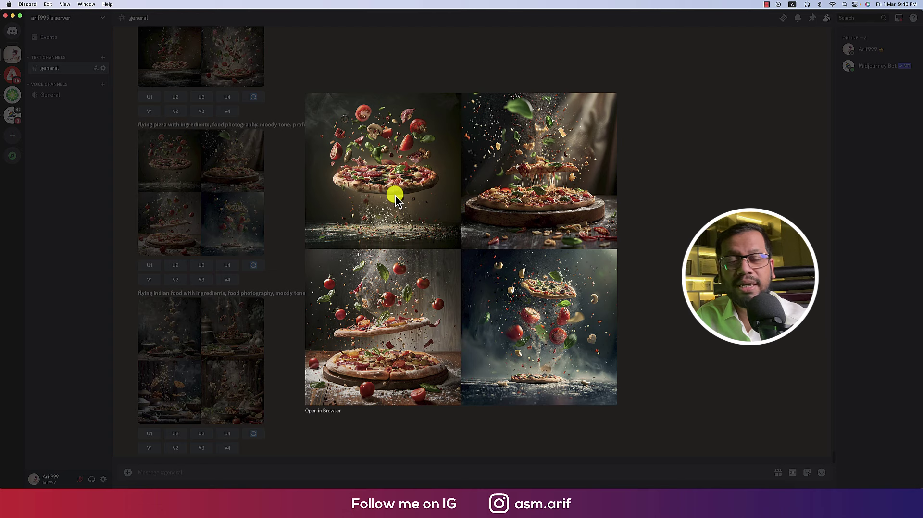
{"action": "key", "text": "Right"}
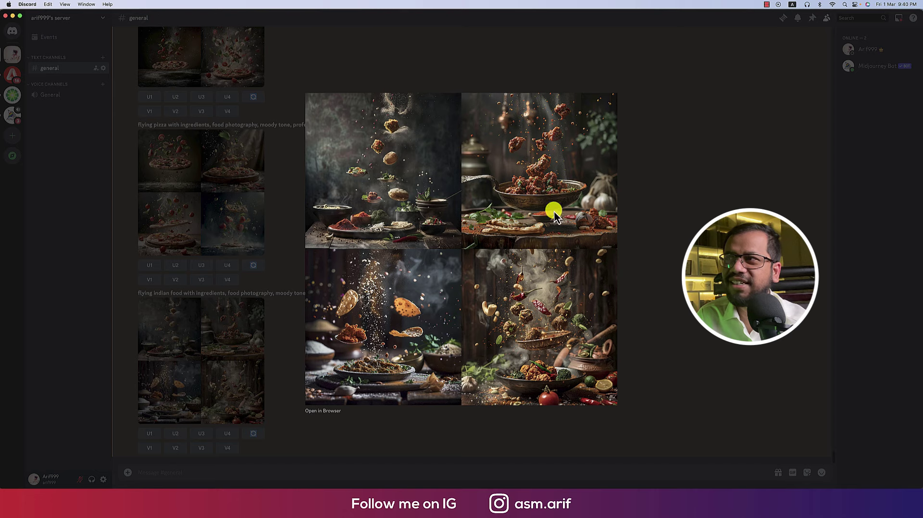
{"action": "left_click", "coordinate": [662, 374]}
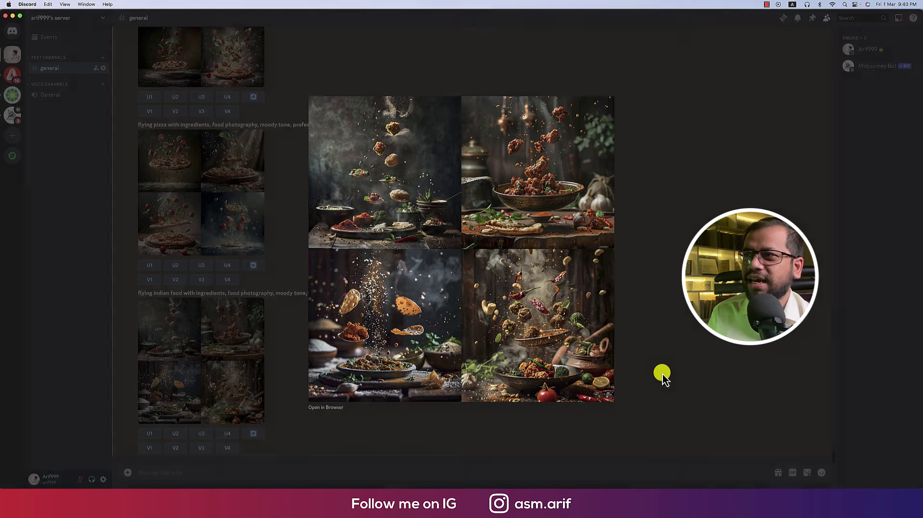
Step: Copy the indian food prompt into a new /imagine command, replace "indian" with "spice" and generate the images
{"action": "left_click_drag", "start_coordinate": [417, 293], "coordinate": [138, 292]}
{"action": "key", "text": "super+c"}
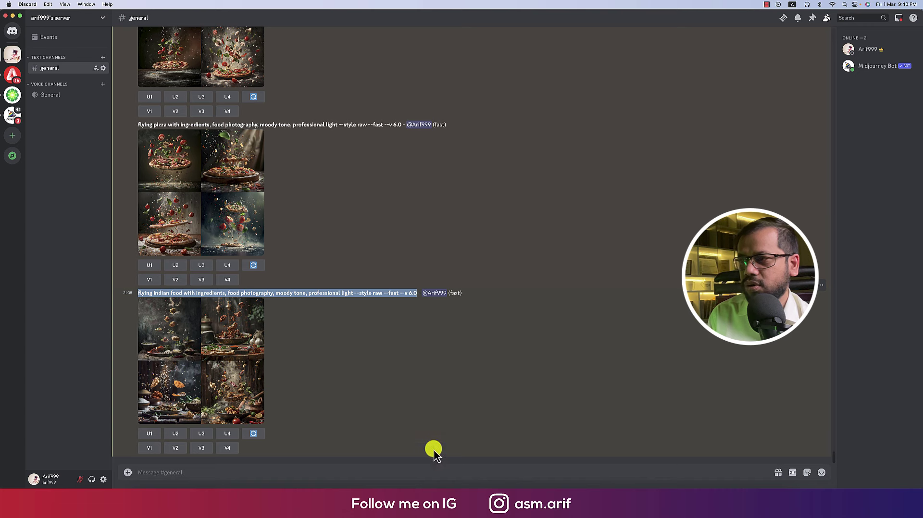
{"action": "left_click", "coordinate": [439, 472]}
{"action": "type", "text": "/"}
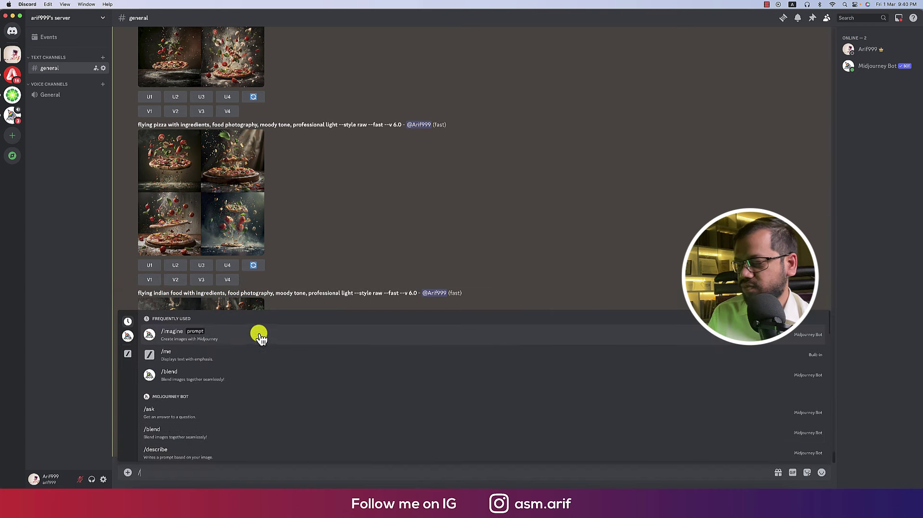
{"action": "left_click", "coordinate": [197, 338]}
{"action": "key", "text": "super+v"}
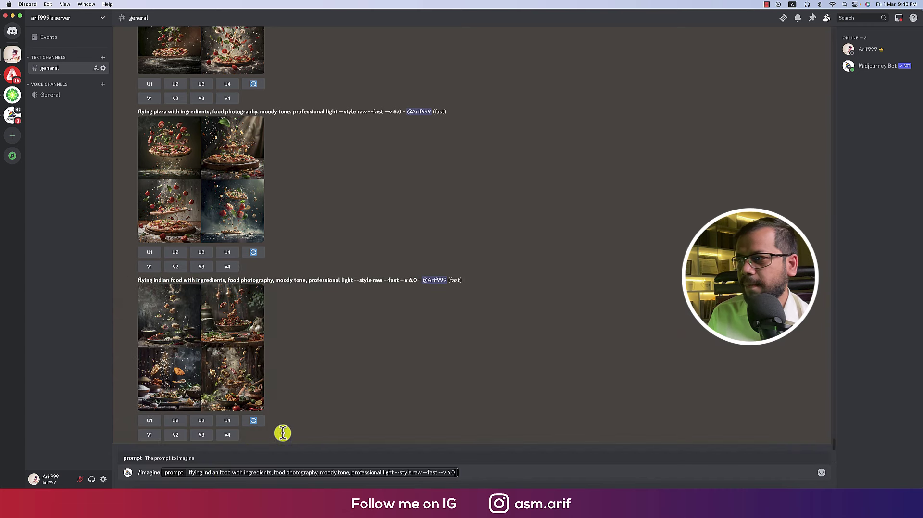
{"action": "key", "text": "Return"}
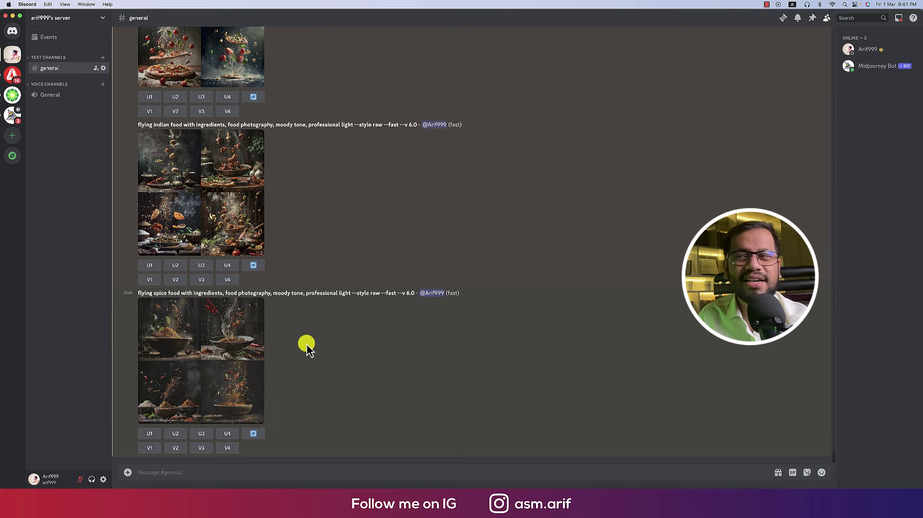
Step: Compare the enlarged flying spice food grid with the enlarged flying indian food grid
{"action": "left_click", "coordinate": [224, 388]}
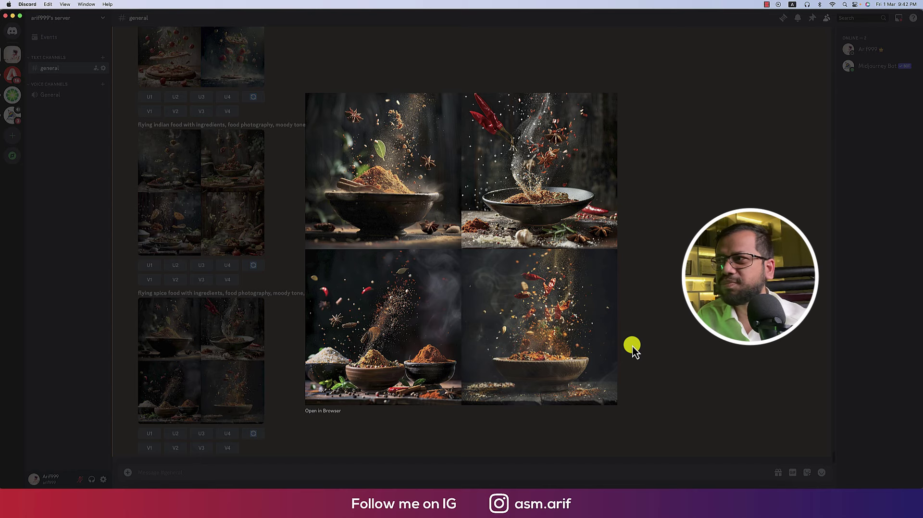
{"action": "left_click", "coordinate": [693, 340]}
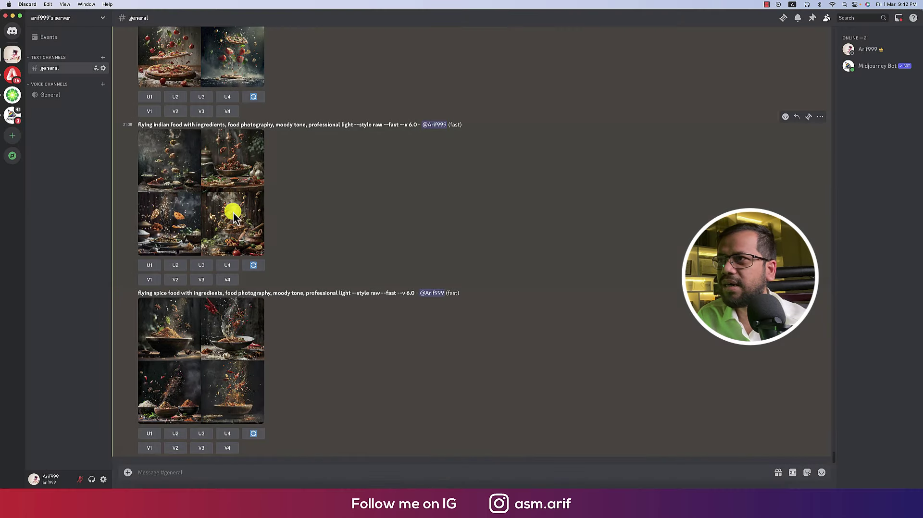
{"action": "left_click", "coordinate": [233, 212]}
{"action": "left_click", "coordinate": [660, 343]}
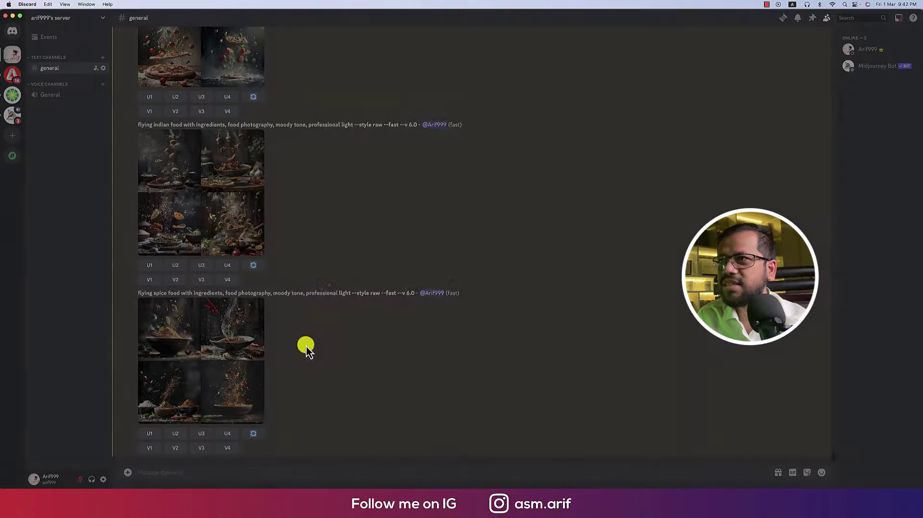
{"action": "left_click", "coordinate": [243, 359]}
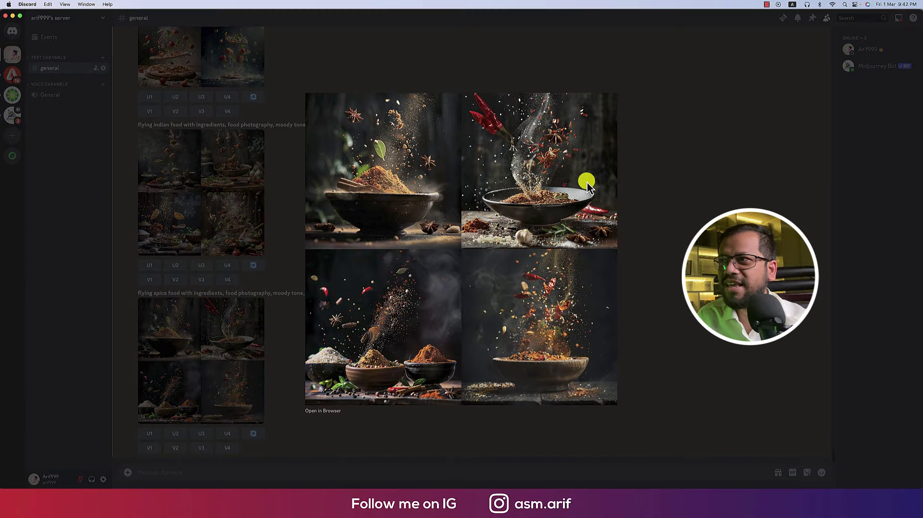
{"action": "left_click", "coordinate": [674, 232]}
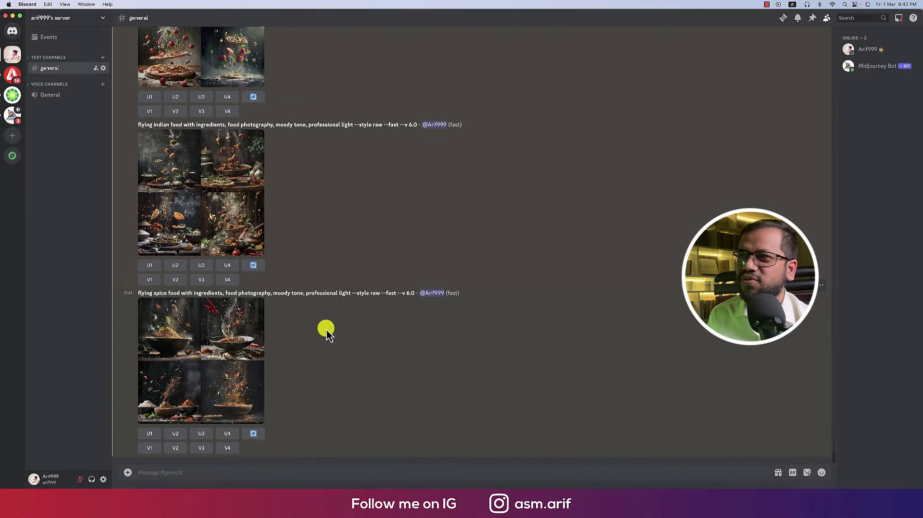
Step: Copy the spice food prompt into a new /imagine command, replace "spice food" with "drinks" and generate the images
{"action": "left_click_drag", "start_coordinate": [414, 293], "coordinate": [137, 301]}
{"action": "key", "text": "super+c"}
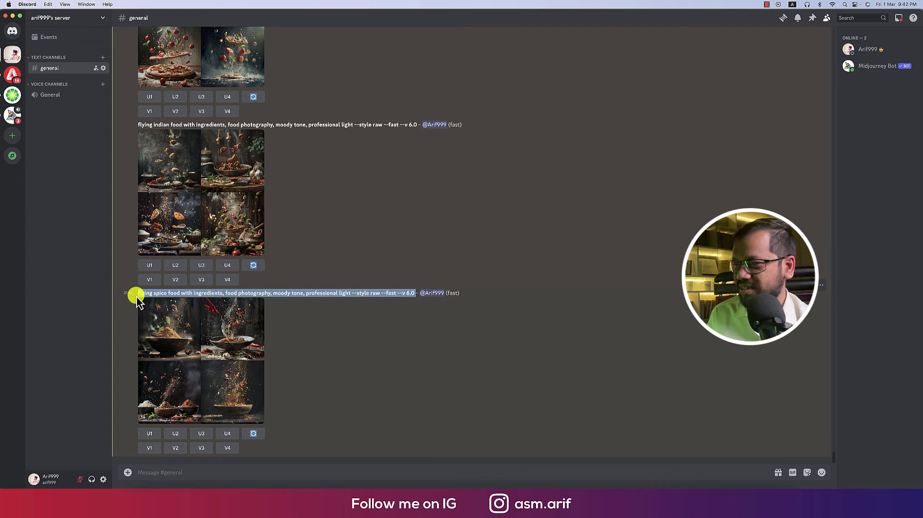
{"action": "left_click", "coordinate": [382, 471]}
{"action": "type", "text": "/"}
{"action": "left_click", "coordinate": [203, 335]}
{"action": "key", "text": "super+v"}
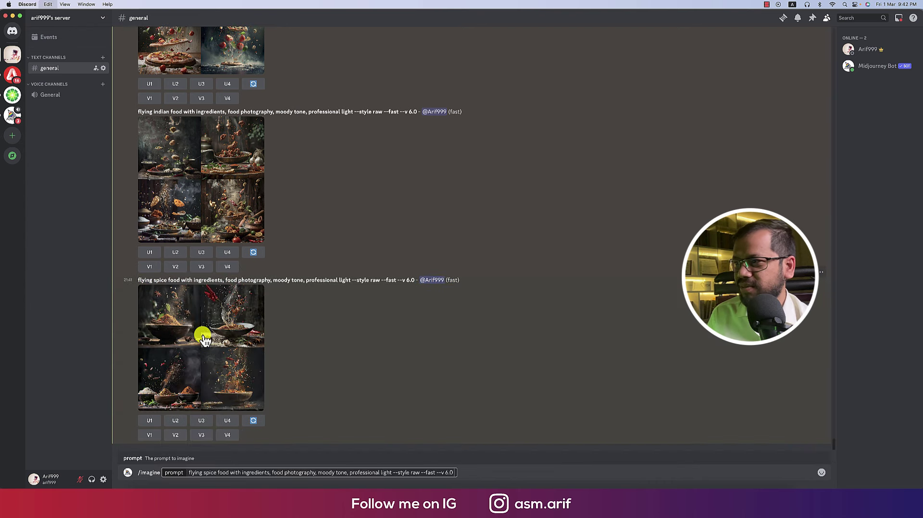
{"action": "left_click_drag", "start_coordinate": [230, 473], "coordinate": [207, 473]}
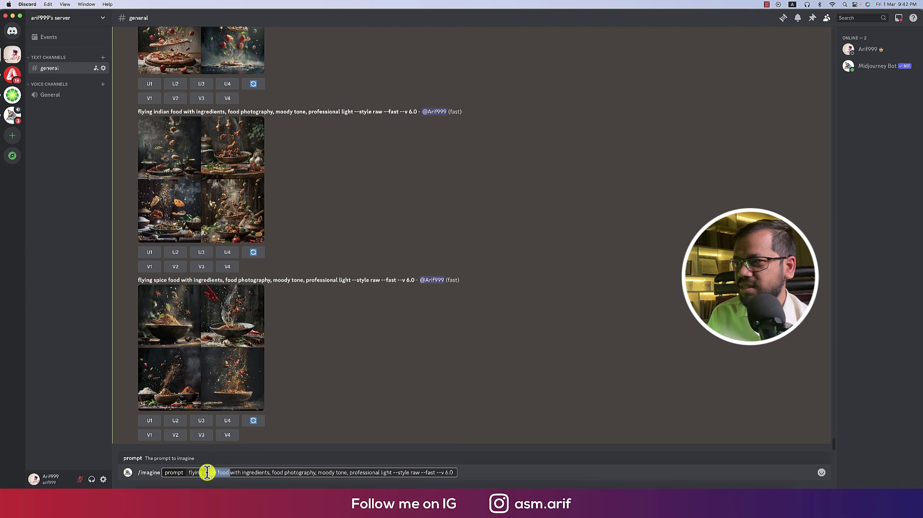
{"action": "type", "text": "drinks"}
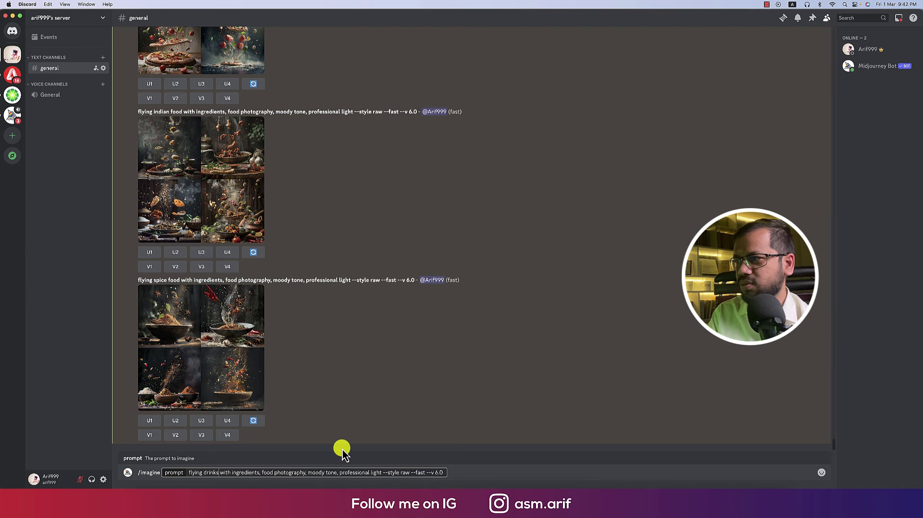
{"action": "key", "text": "Return"}
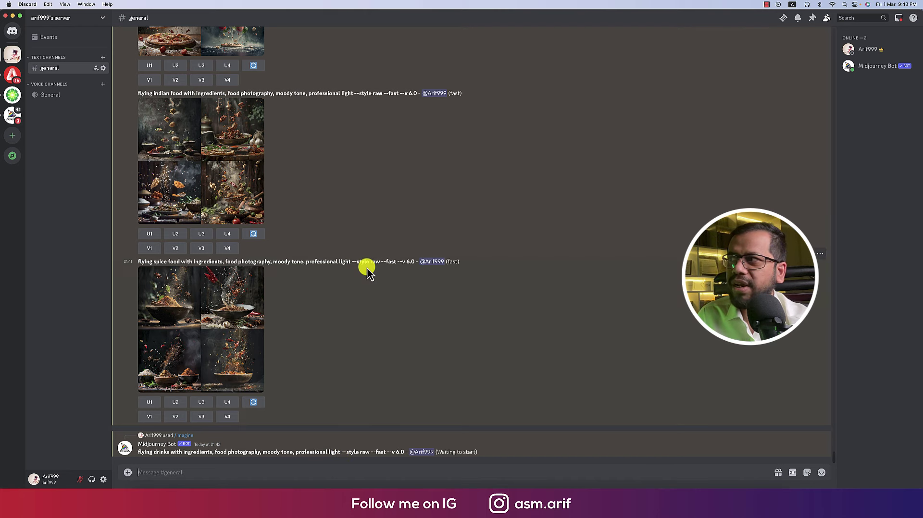
Step: Examine the spice food prompt part by part: subject with ingredients, food photography, moody tone, professional light and the closing parameters
{"action": "left_click_drag", "start_coordinate": [138, 261], "coordinate": [224, 259]}
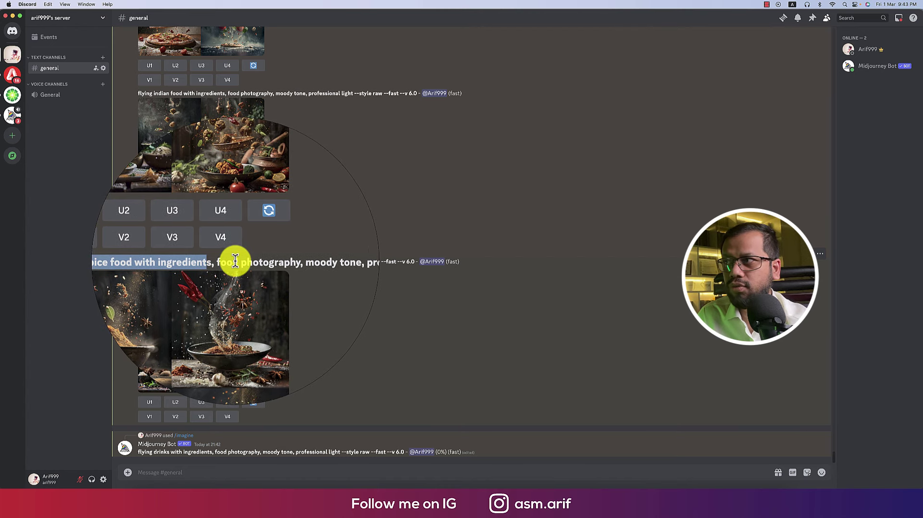
{"action": "left_click", "coordinate": [227, 262]}
{"action": "left_click_drag", "start_coordinate": [227, 261], "coordinate": [270, 262]}
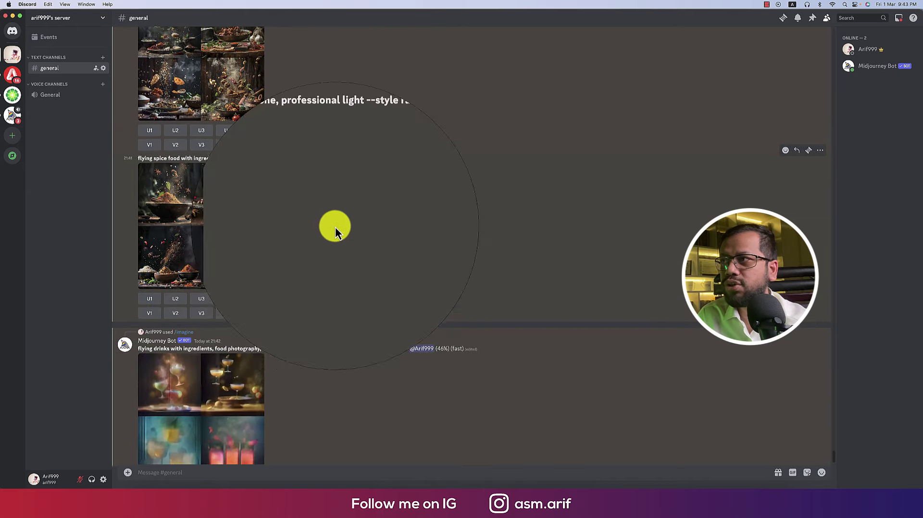
{"action": "scroll", "coordinate": [335, 232], "scroll_direction": "up", "scroll_amount": 2}
{"action": "double_click", "coordinate": [276, 211]}
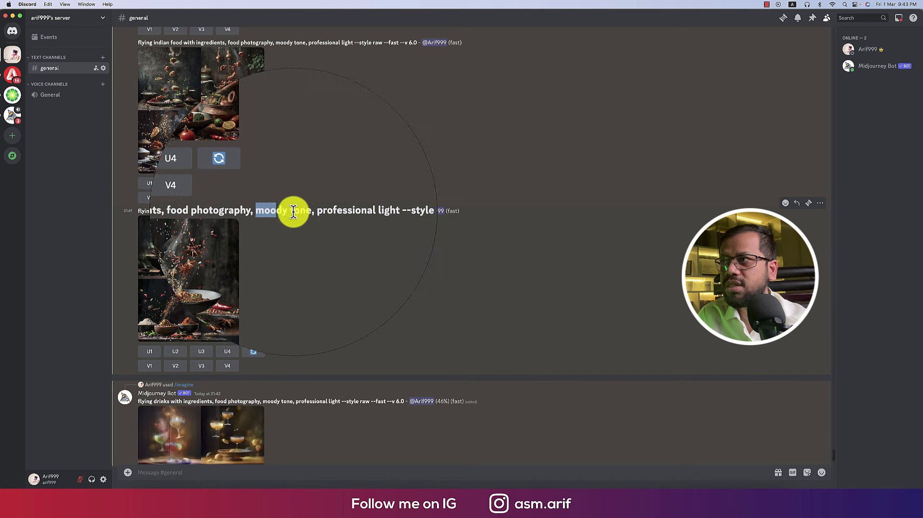
{"action": "left_click_drag", "start_coordinate": [293, 212], "coordinate": [303, 211]}
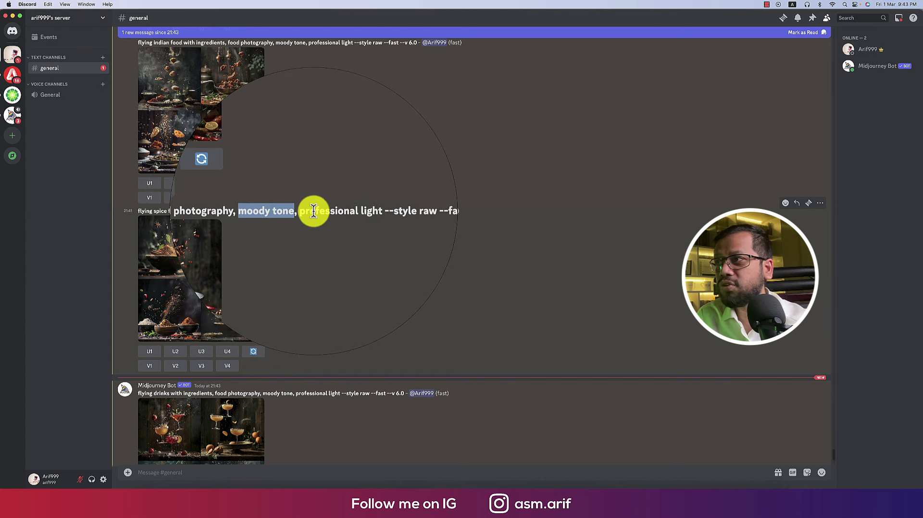
{"action": "left_click_drag", "start_coordinate": [305, 211], "coordinate": [357, 210]}
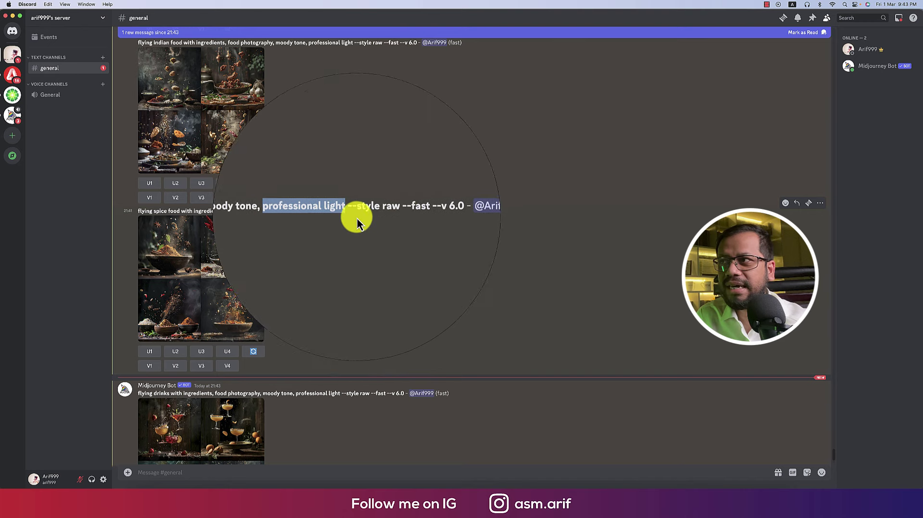
{"action": "left_click_drag", "start_coordinate": [413, 211], "coordinate": [361, 211]}
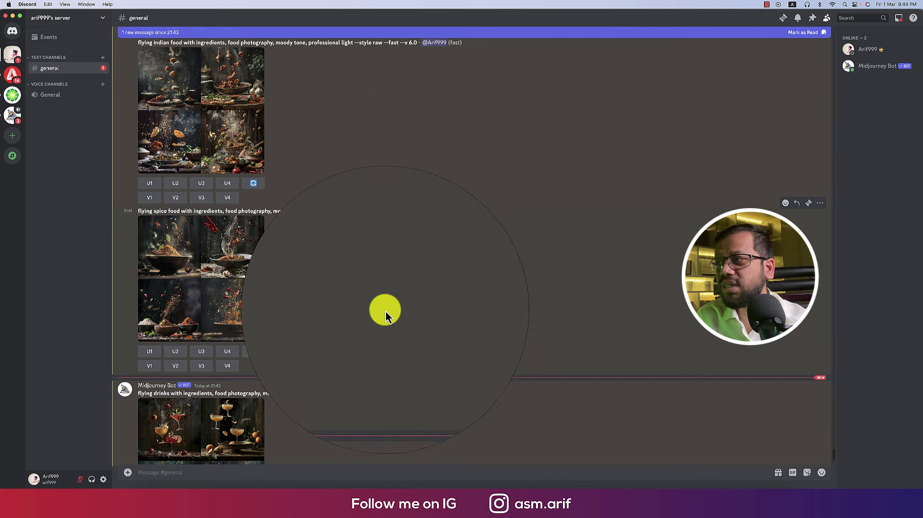
Step: View the finished flying drinks image grid enlarged
{"action": "scroll", "coordinate": [383, 309], "scroll_direction": "down", "scroll_amount": 3}
{"action": "left_click", "coordinate": [231, 351]}
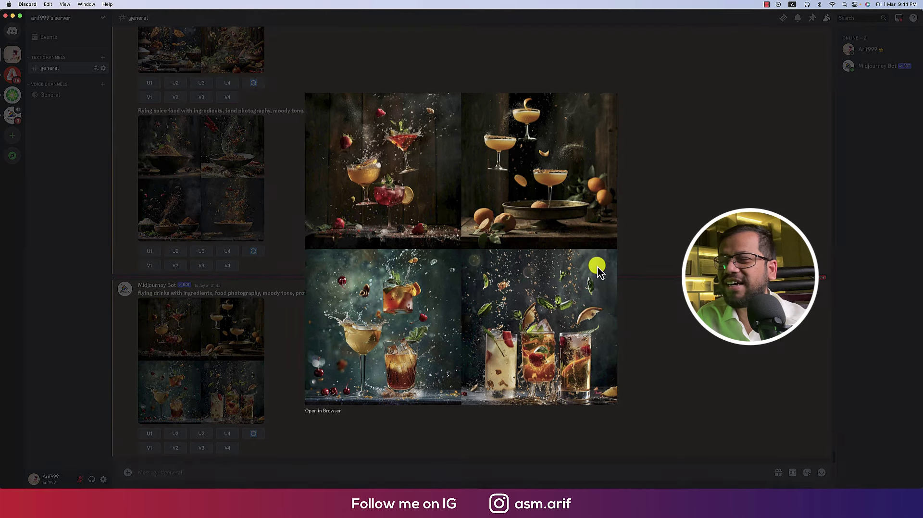